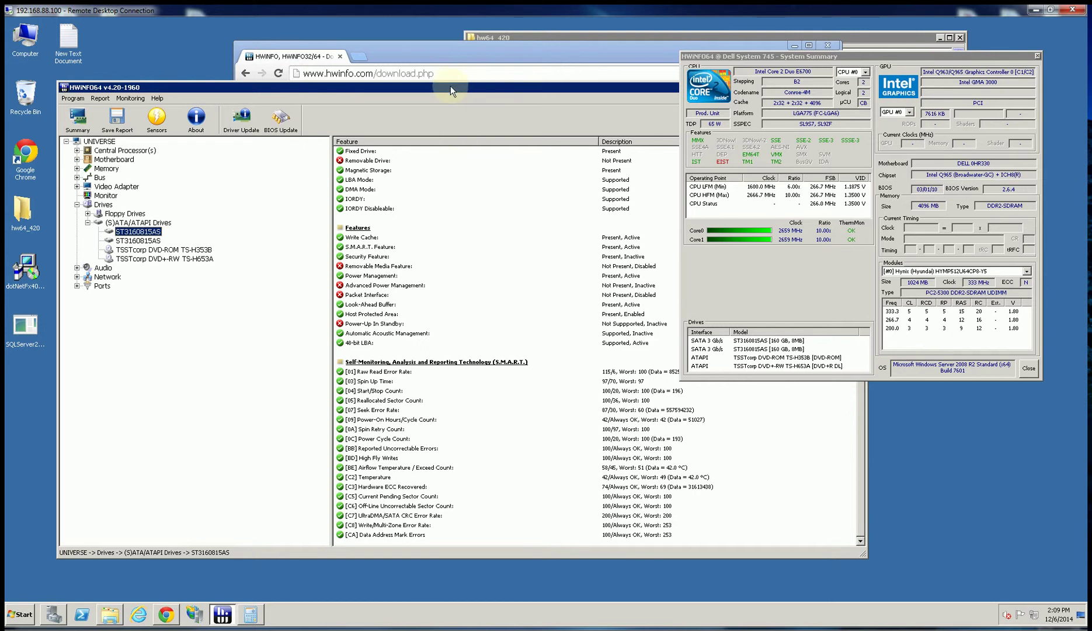
Step: Select the ST3160815AS drive under (S)ATA/ATAPI Drives and highlight its [09] Power-On Hours row (51027)
{"action": "left_click_drag", "start_coordinate": [451, 86], "coordinate": [430, 75]}
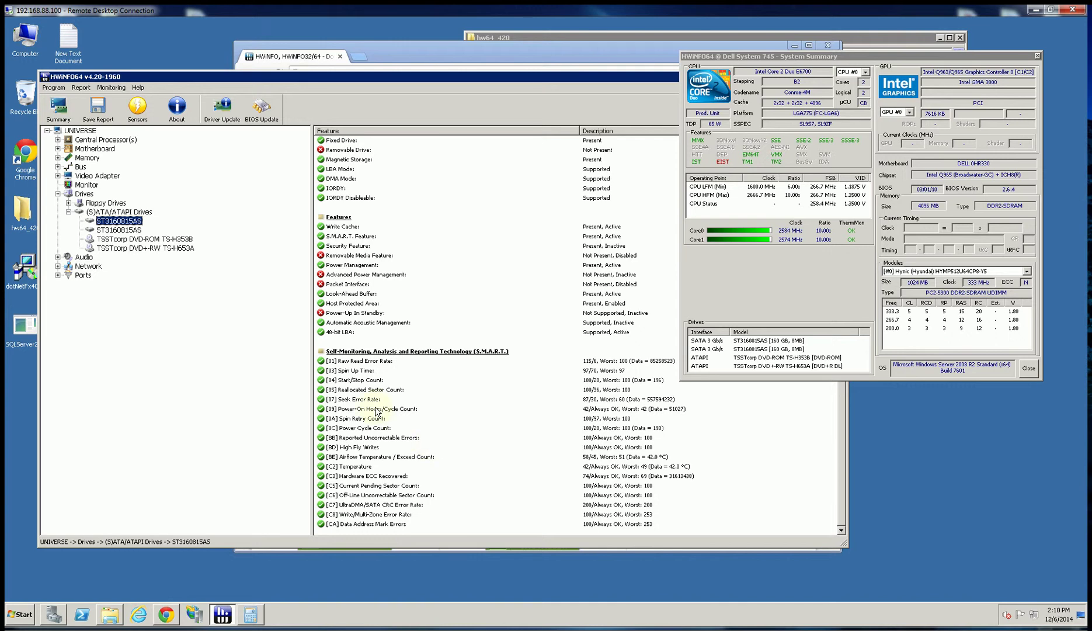
{"action": "mouse_move", "coordinate": [111, 221]}
{"action": "left_mouse_down"}
{"action": "mouse_move", "coordinate": [99, 224]}
{"action": "mouse_move", "coordinate": [111, 223]}
{"action": "left_mouse_up"}
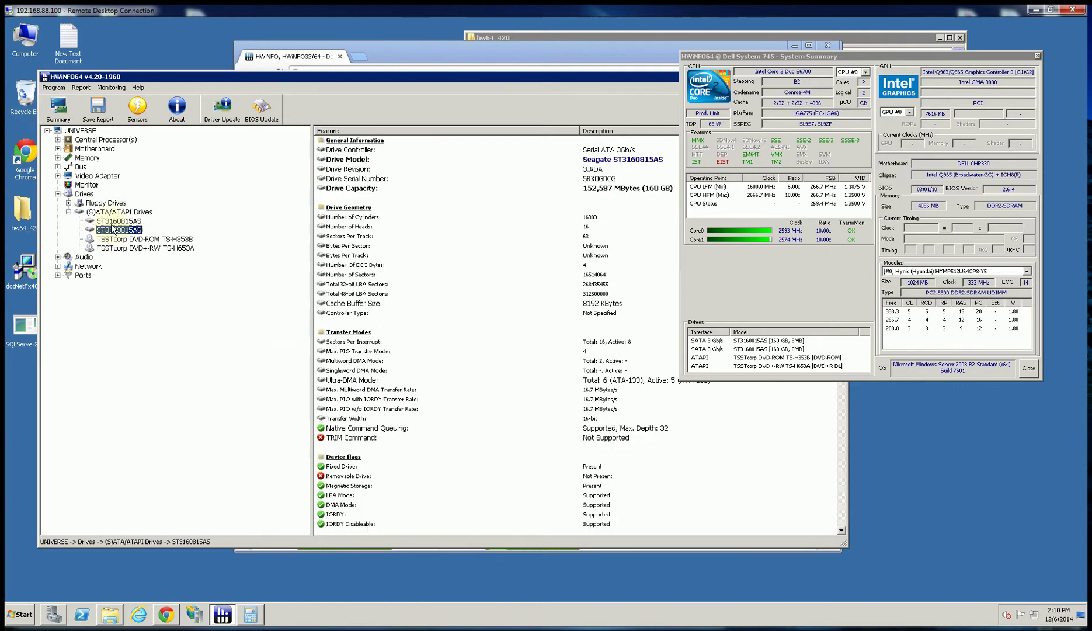
{"action": "left_click", "coordinate": [111, 212]}
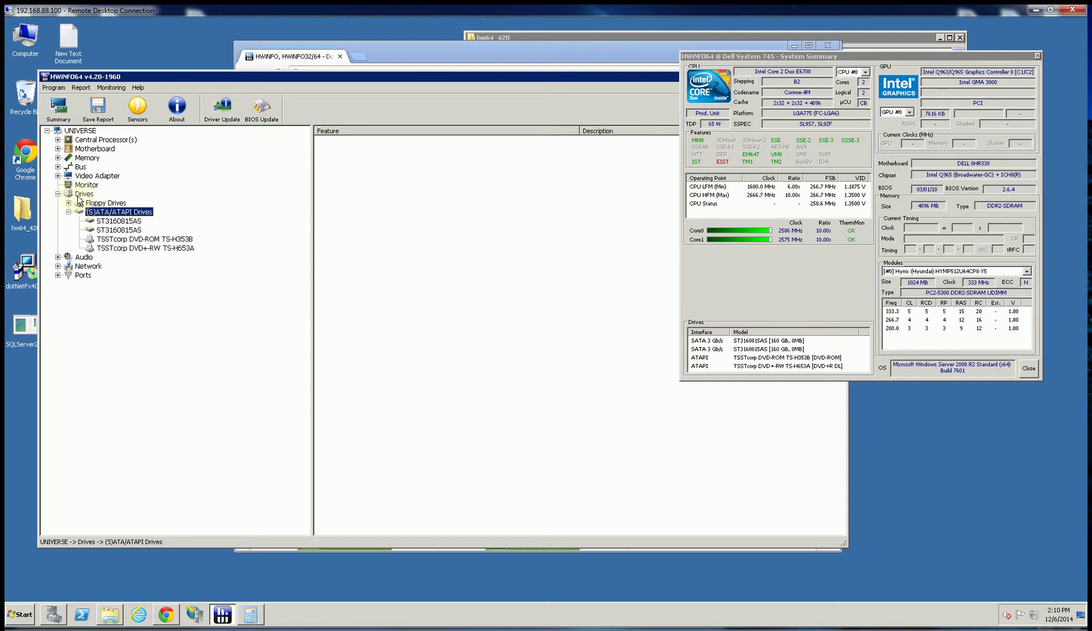
{"action": "left_click", "coordinate": [119, 221]}
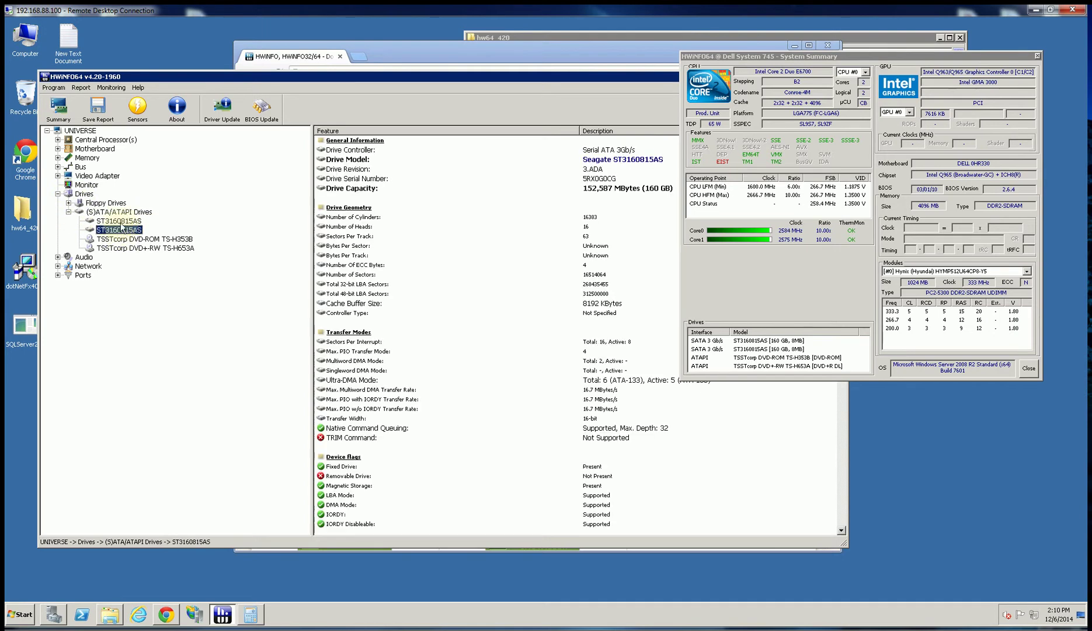
{"action": "left_click", "coordinate": [479, 360]}
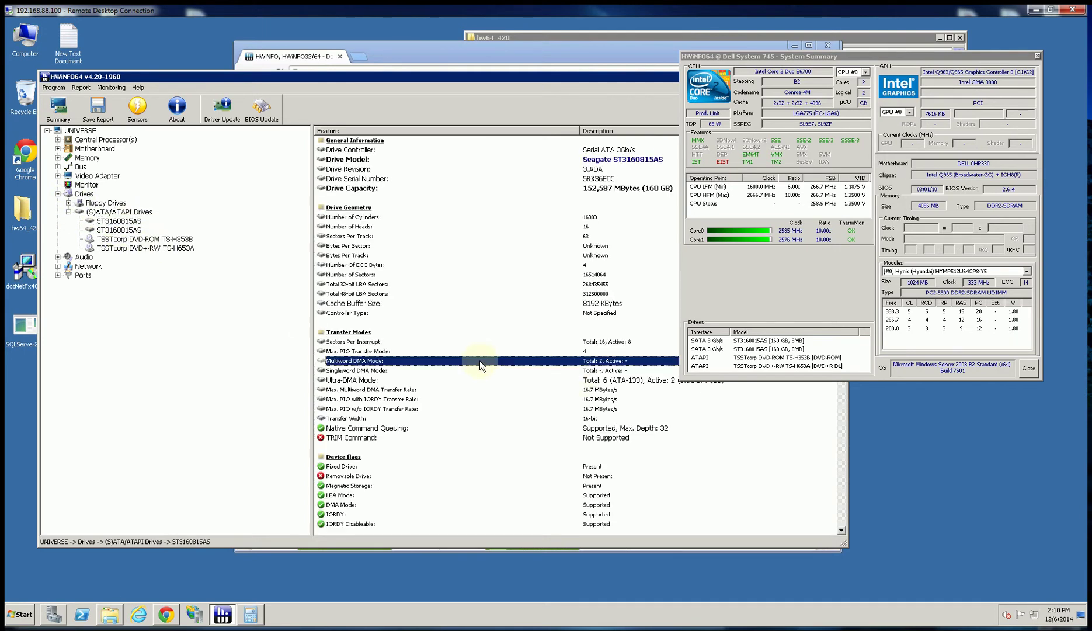
{"action": "scroll", "coordinate": [480, 360], "scroll_direction": "down", "scroll_amount": 10}
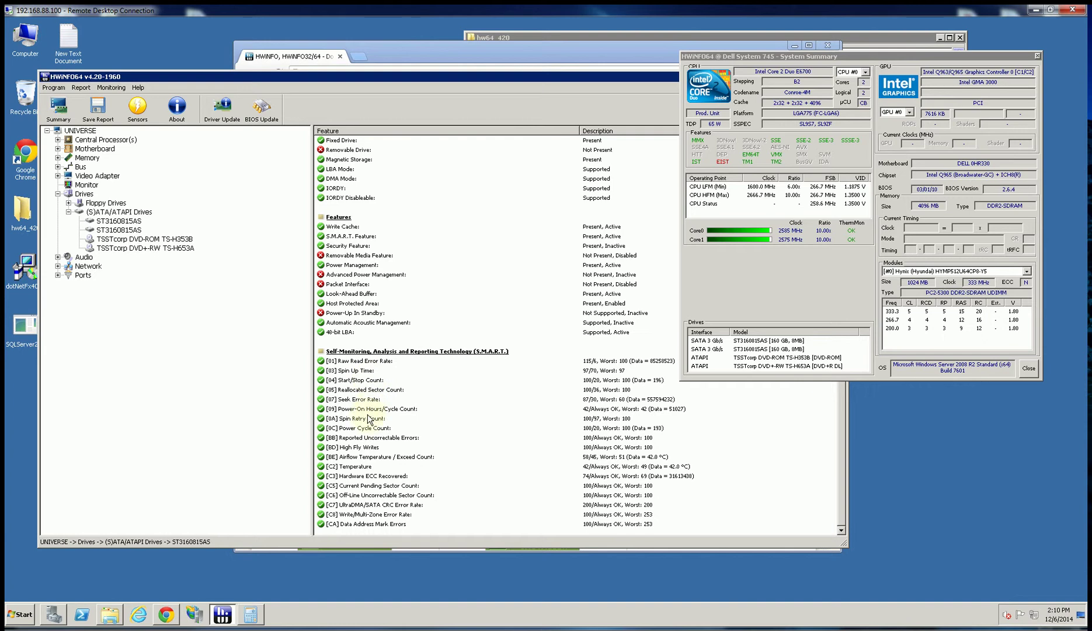
{"action": "left_click", "coordinate": [350, 410]}
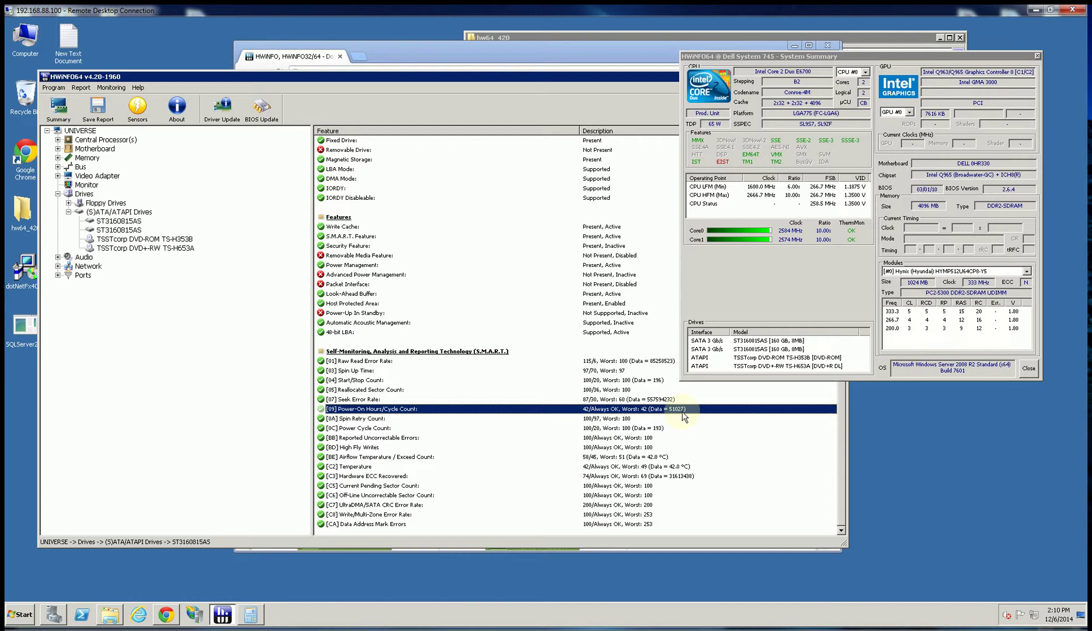
Step: Bring Calculator forward, showing 51027 / 24 / 365 = 5.825 years
{"action": "left_click", "coordinate": [250, 614]}
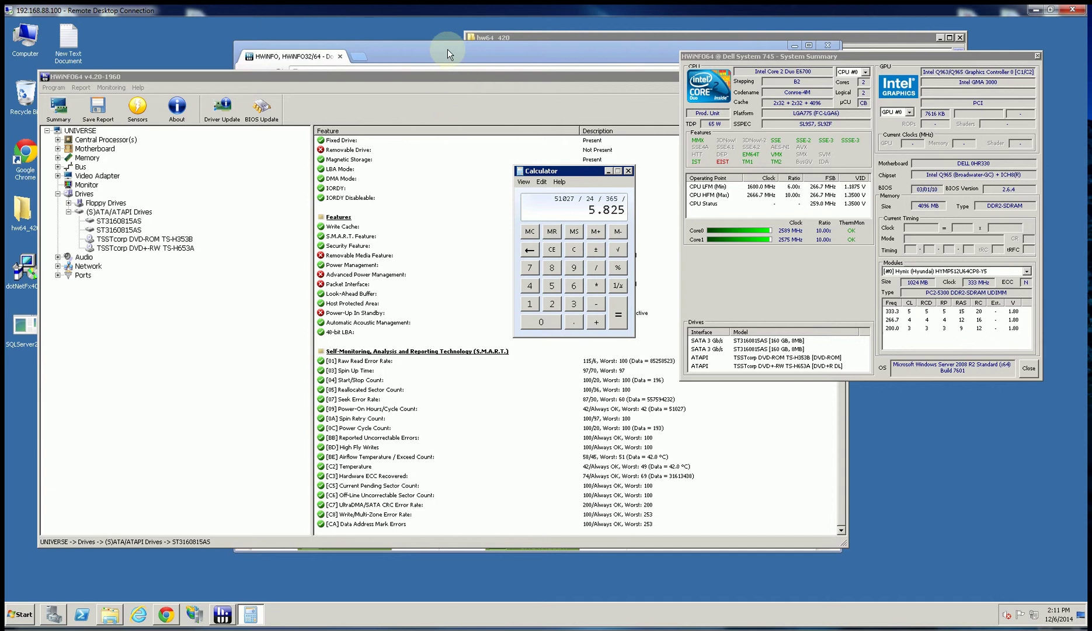
Step: Bring the Chrome HWiNFO download page forward, shift it left, and focus the page
{"action": "left_click_drag", "start_coordinate": [448, 49], "coordinate": [381, 52]}
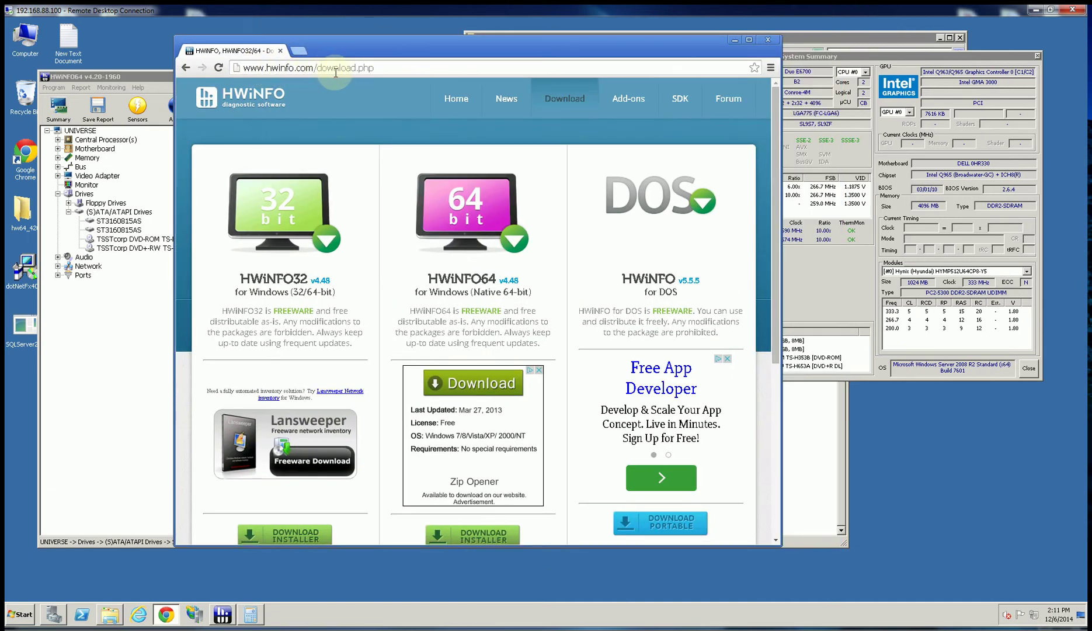
{"action": "left_click", "coordinate": [317, 67]}
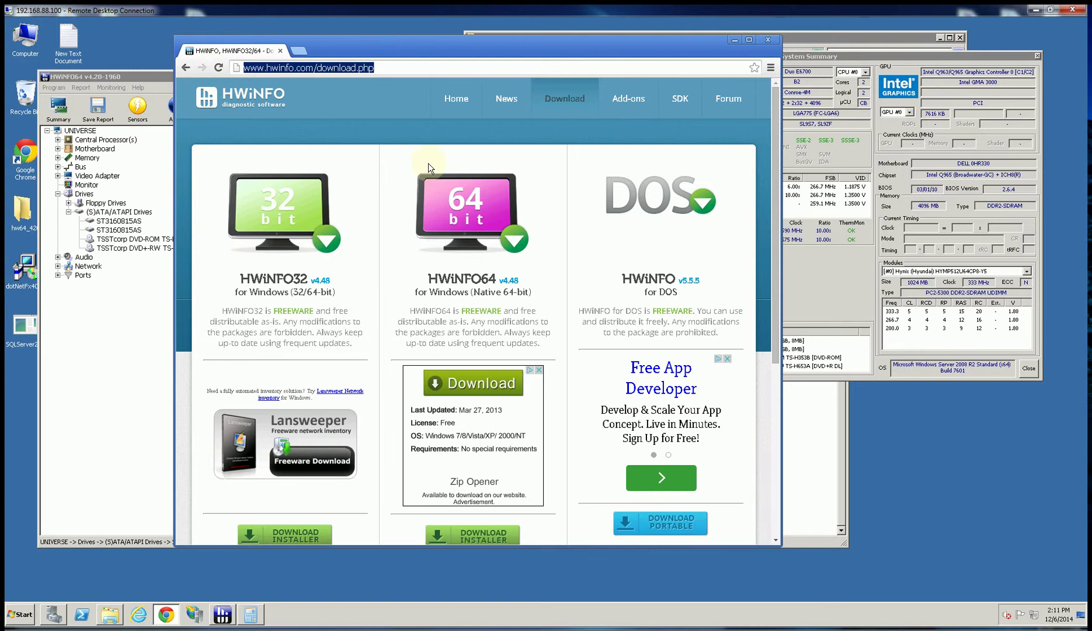
{"action": "left_click", "coordinate": [568, 300]}
{"action": "scroll", "coordinate": [568, 300], "scroll_direction": "down", "scroll_amount": 2}
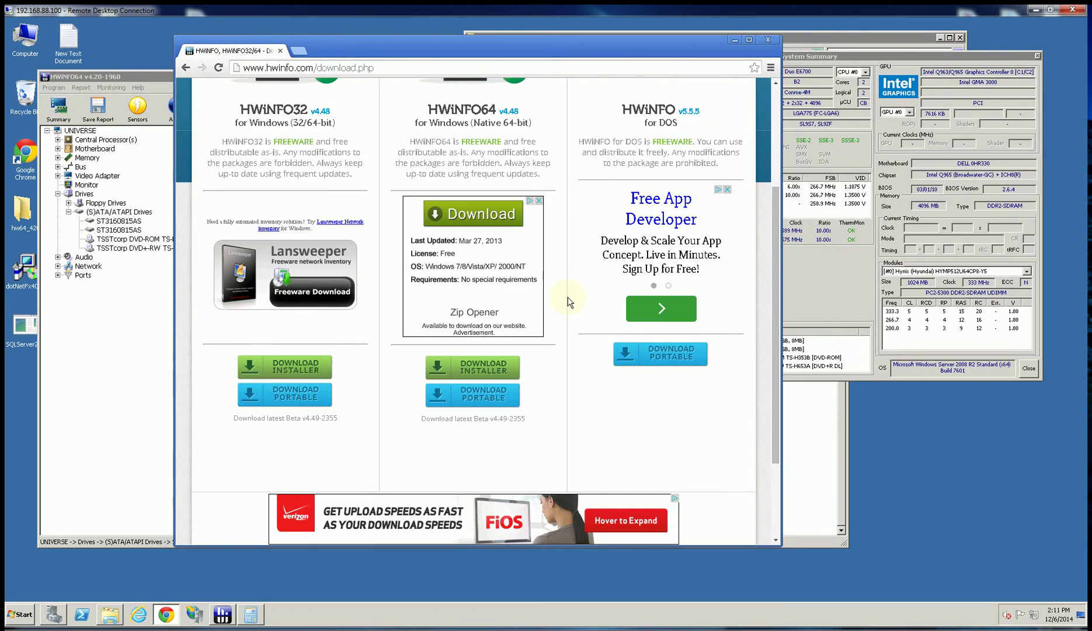
{"action": "scroll", "coordinate": [568, 301], "scroll_direction": "down", "scroll_amount": 2}
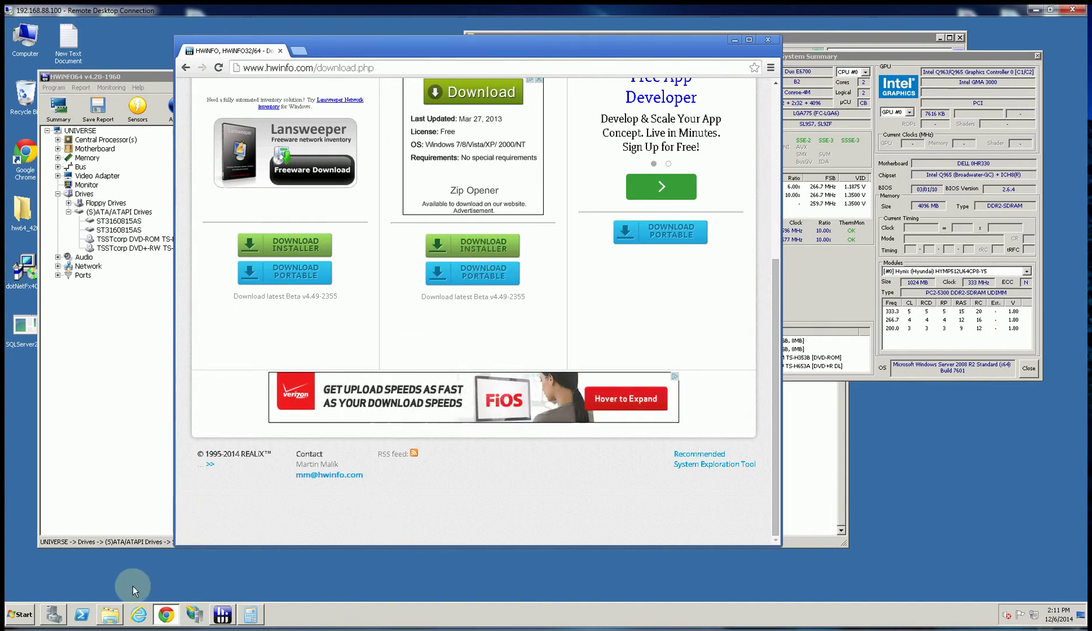
Step: Close the running HWiNFO64 System Summary and main window, with the hw64_420 folder in front
{"action": "left_click", "coordinate": [109, 614]}
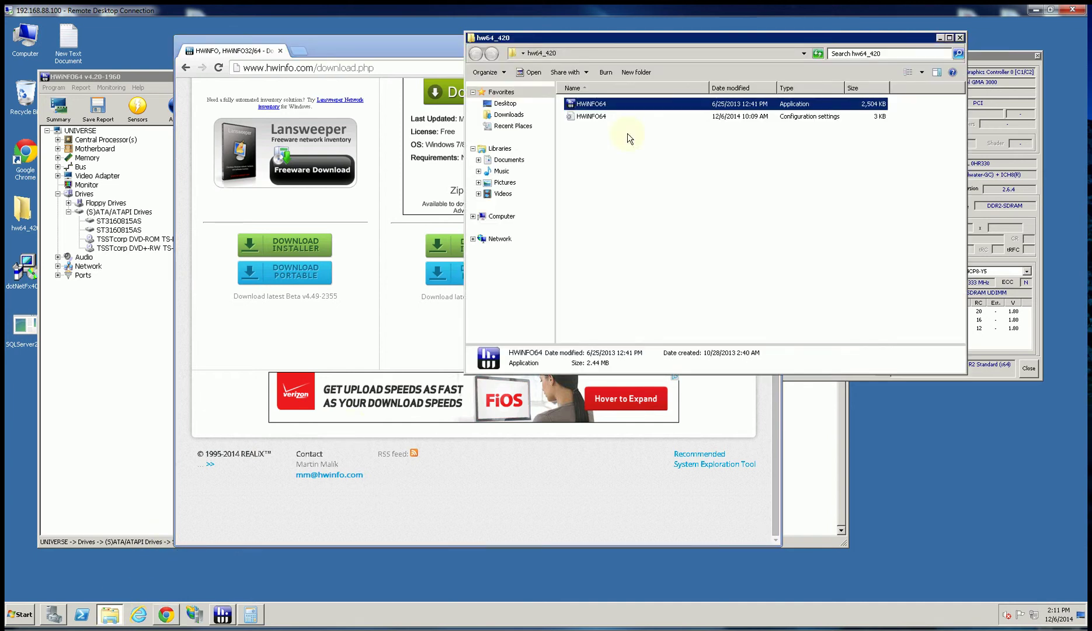
{"action": "left_click_drag", "start_coordinate": [654, 37], "coordinate": [640, 154]}
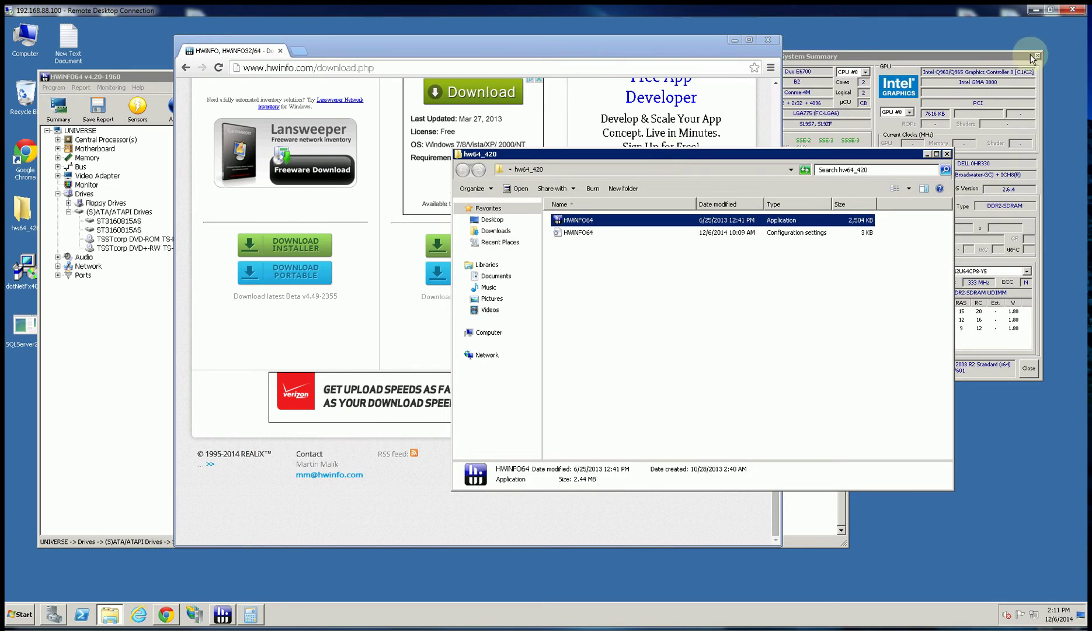
{"action": "left_click", "coordinate": [1035, 56]}
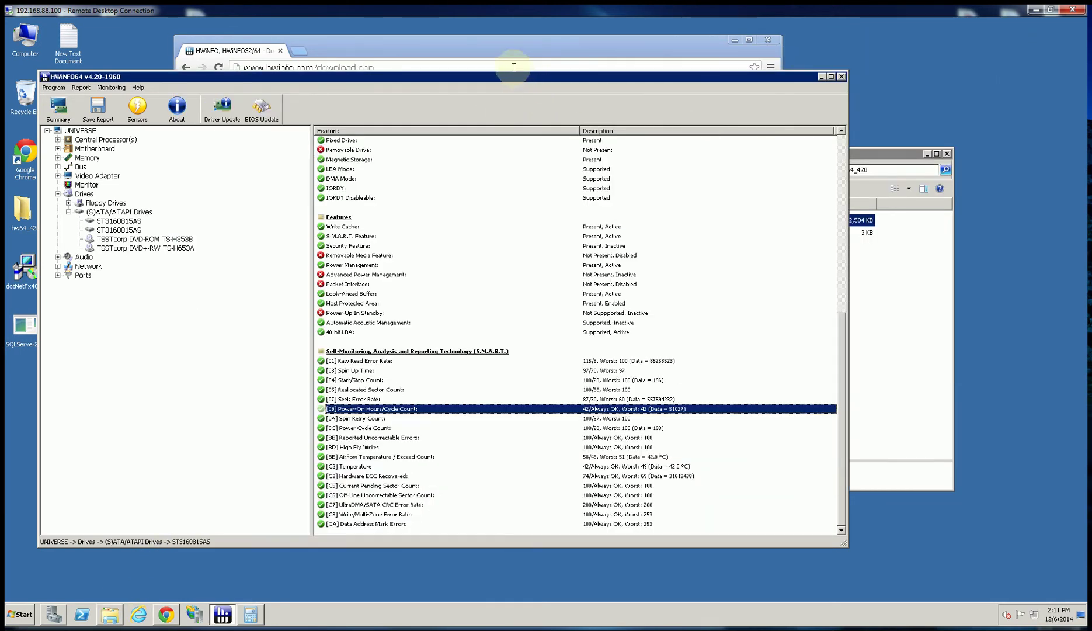
{"action": "left_click", "coordinate": [843, 76]}
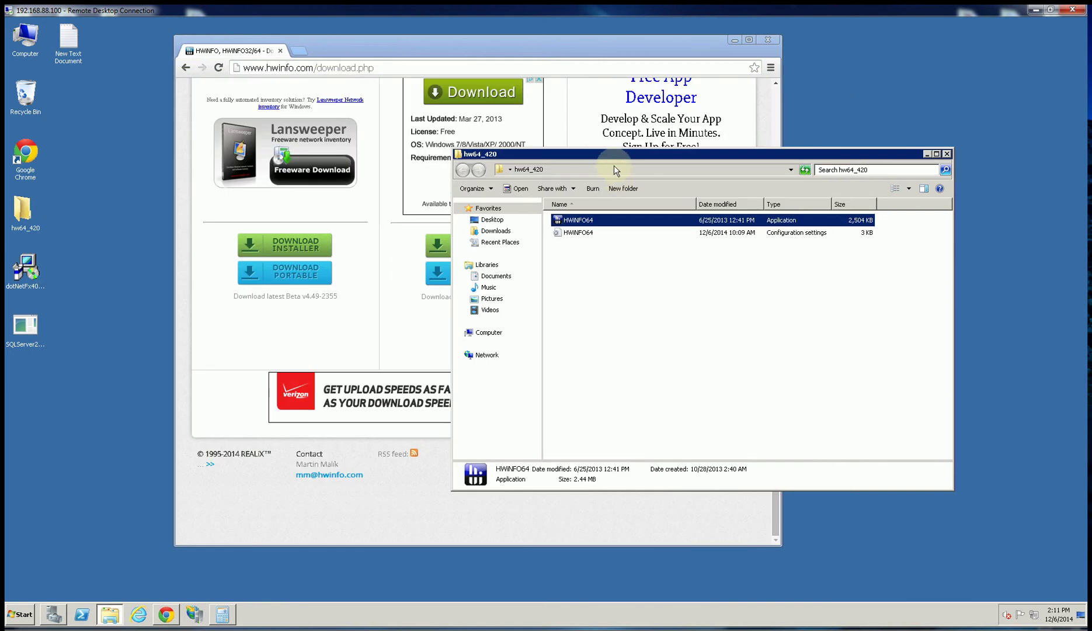
Step: Launch HWiNFO64.exe from the hw64_420 folder and start the hardware scan with Run
{"action": "left_click_drag", "start_coordinate": [657, 153], "coordinate": [753, 132]}
{"action": "left_click", "coordinate": [483, 275]}
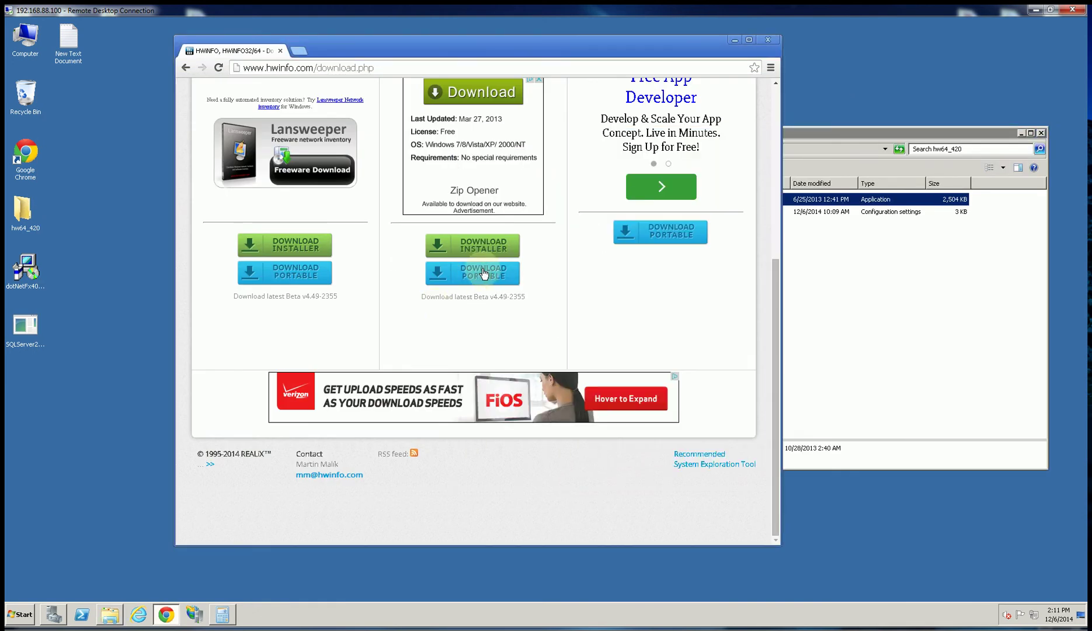
{"action": "left_click", "coordinate": [871, 292]}
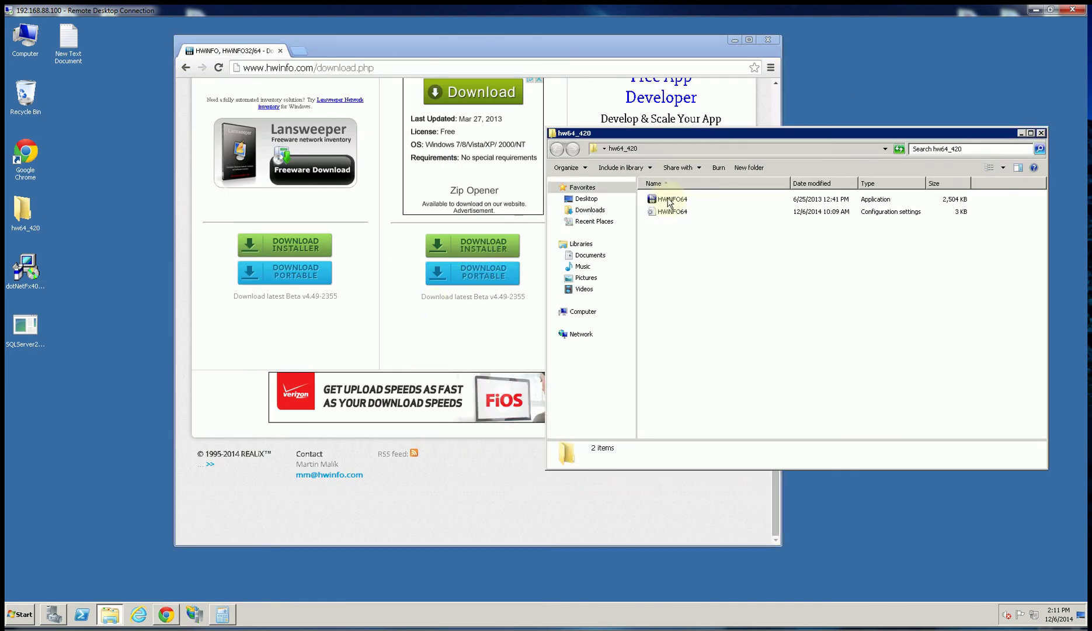
{"action": "double_click", "coordinate": [670, 201]}
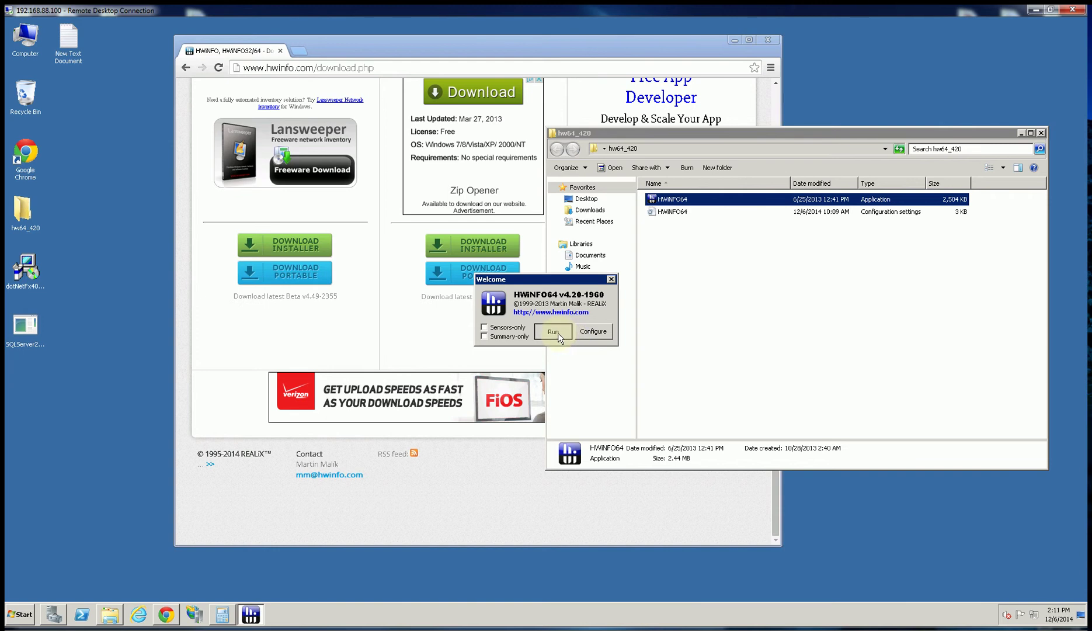
{"action": "left_click", "coordinate": [559, 334]}
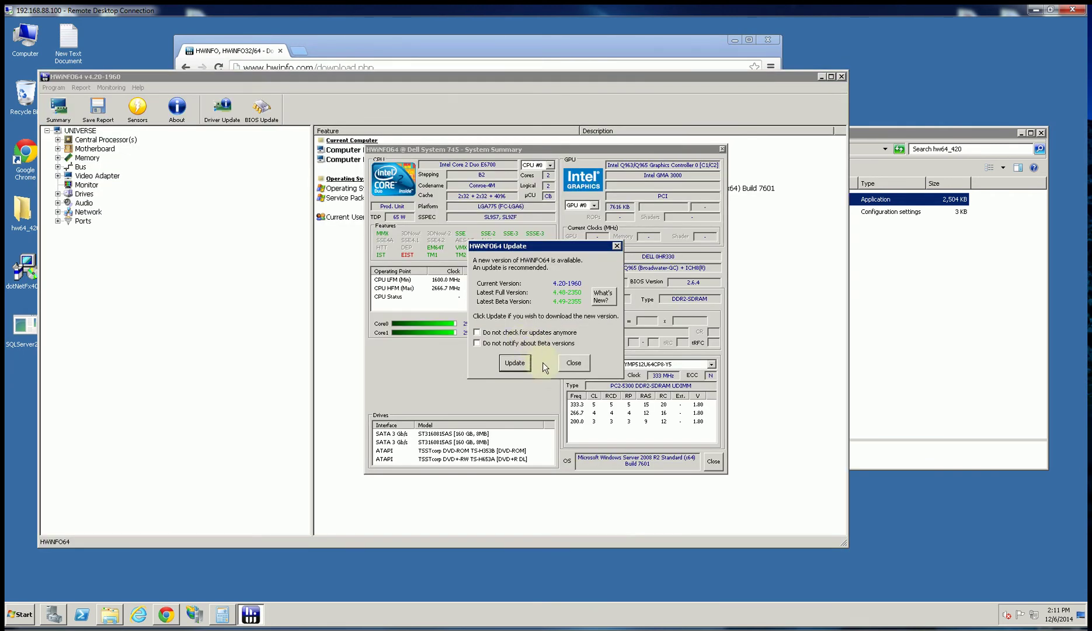
Step: Dismiss the update notice, move System Summary aside, and expand Drives > (S)ATA/ATAPI Drives
{"action": "left_click", "coordinate": [617, 245]}
{"action": "left_click_drag", "start_coordinate": [531, 149], "coordinate": [819, 50]}
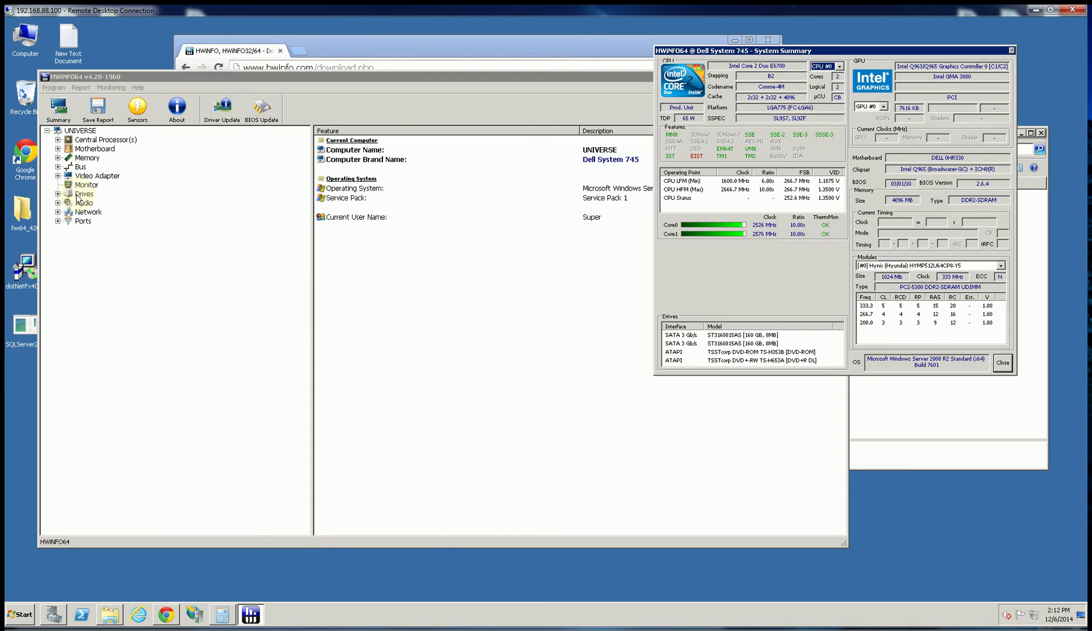
{"action": "left_click", "coordinate": [77, 197]}
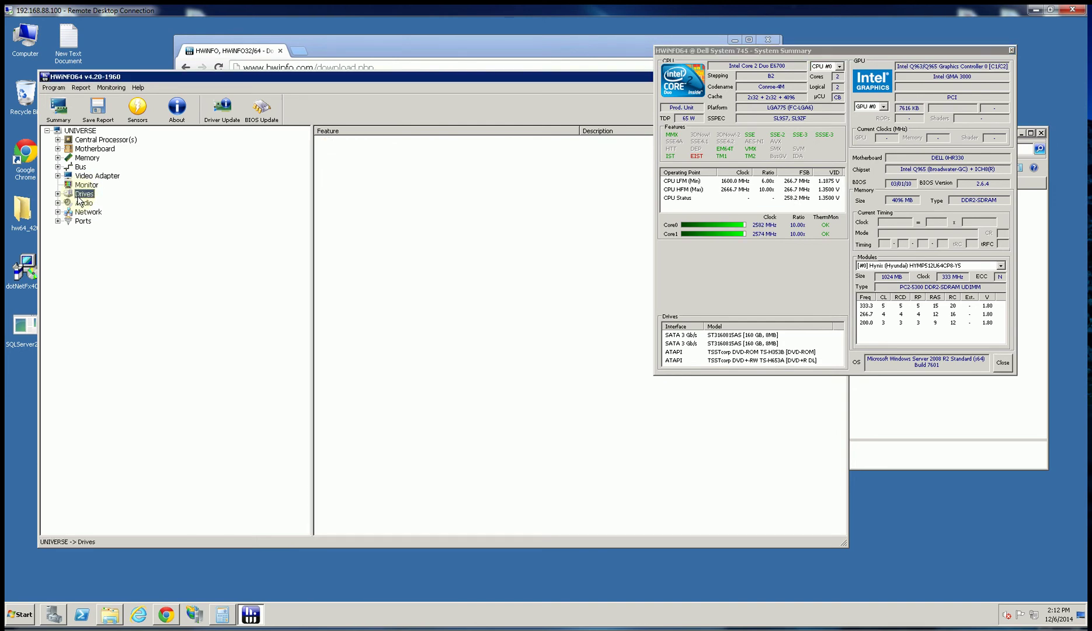
{"action": "left_click", "coordinate": [57, 194]}
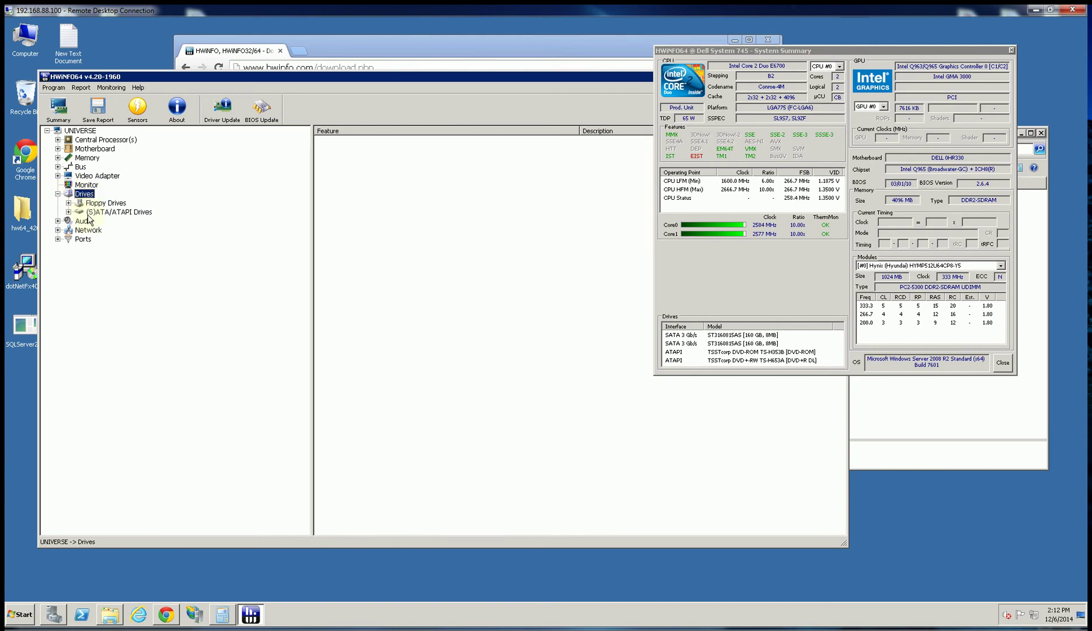
{"action": "left_click", "coordinate": [68, 211]}
Step: Select the first ST3160815AS drive and bring up its S.M.A.R.T. attributes, reading 51031 hours
{"action": "left_click", "coordinate": [122, 230]}
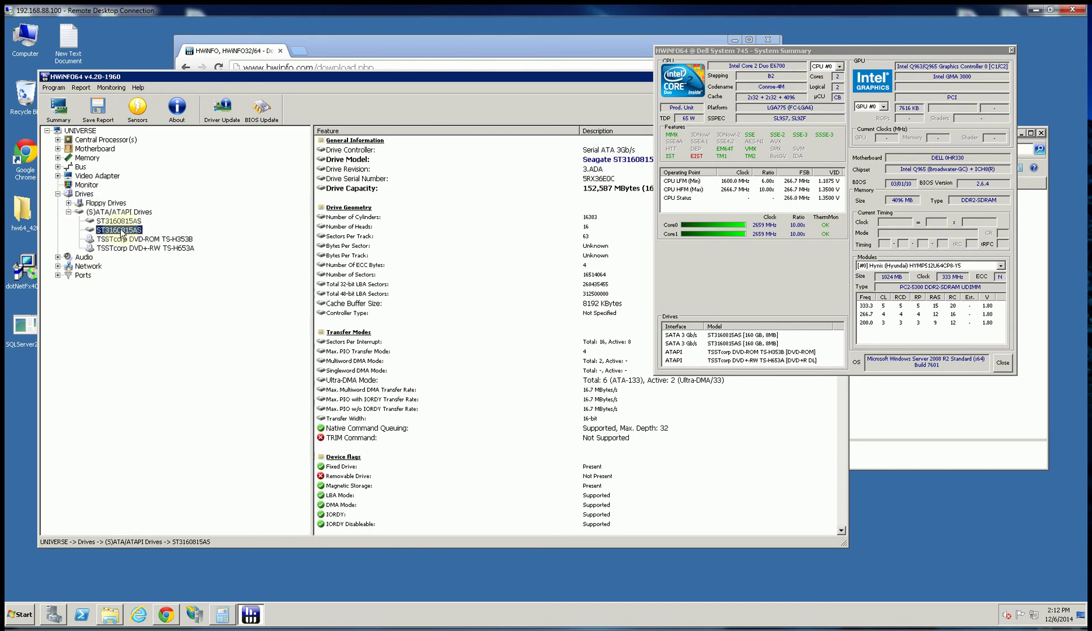
{"action": "left_click", "coordinate": [120, 221]}
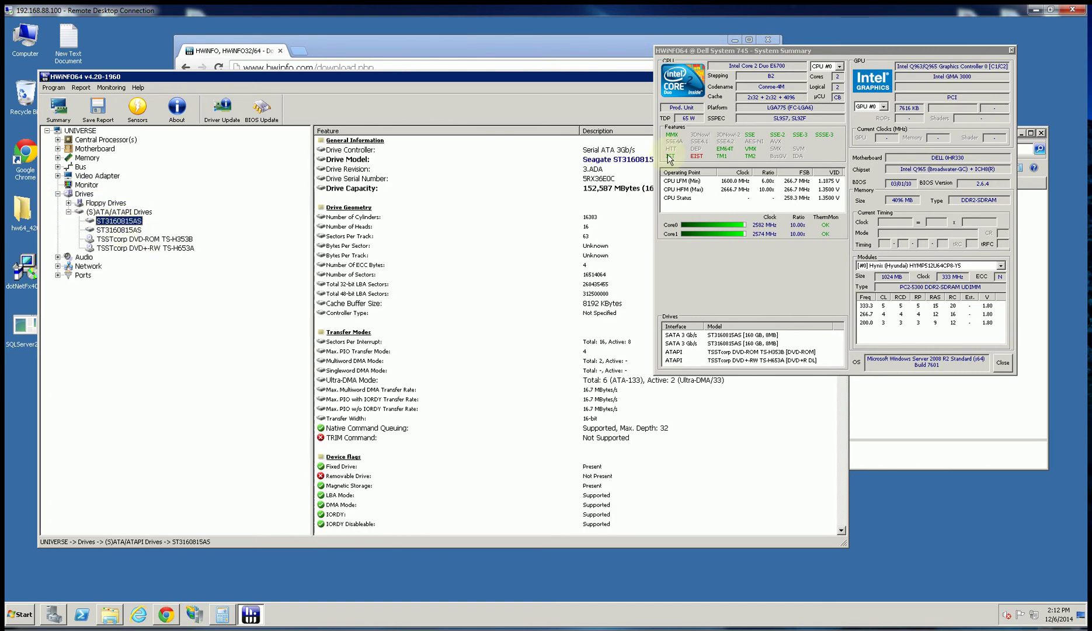
{"action": "left_click", "coordinate": [483, 418]}
{"action": "scroll", "coordinate": [483, 417], "scroll_direction": "down", "scroll_amount": 8}
{"action": "scroll", "coordinate": [483, 418], "scroll_direction": "down", "scroll_amount": 4}
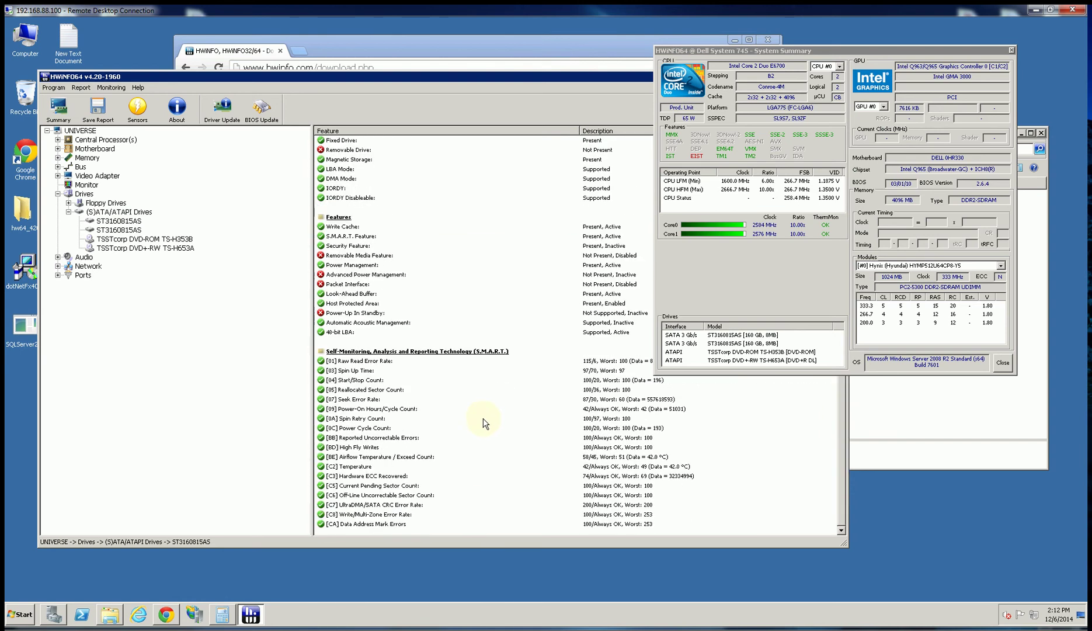
Step: Switch from the first ST3160815AS drive to the second one in the device tree
{"action": "left_click", "coordinate": [128, 222]}
{"action": "left_click", "coordinate": [121, 230]}
{"action": "left_click", "coordinate": [522, 353]}
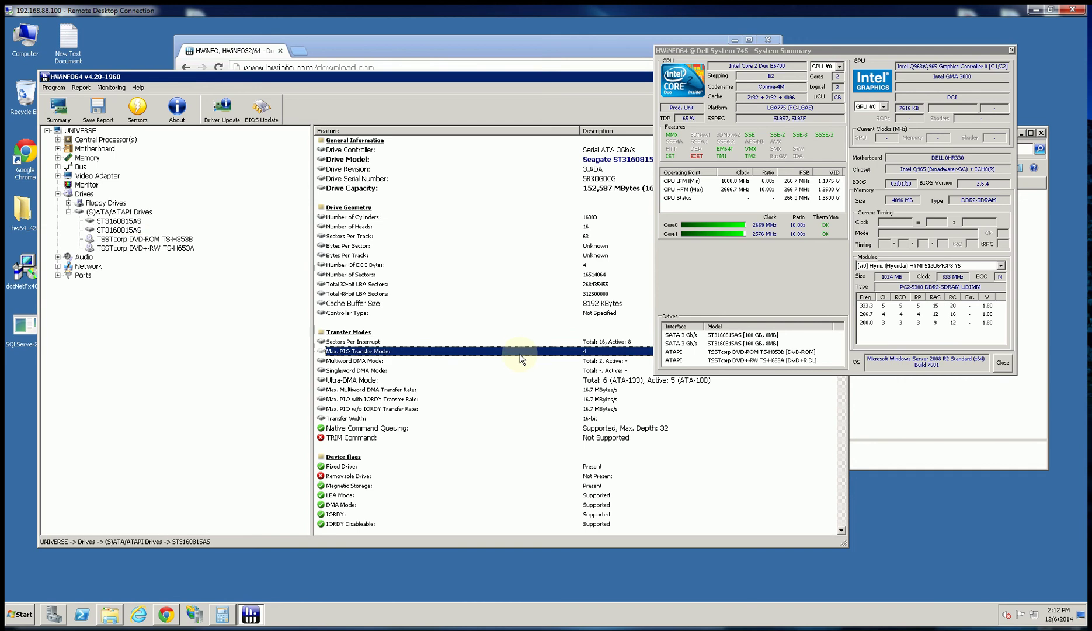
{"action": "scroll", "coordinate": [516, 358], "scroll_direction": "down", "scroll_amount": 7}
{"action": "scroll", "coordinate": [516, 360], "scroll_direction": "down", "scroll_amount": 5}
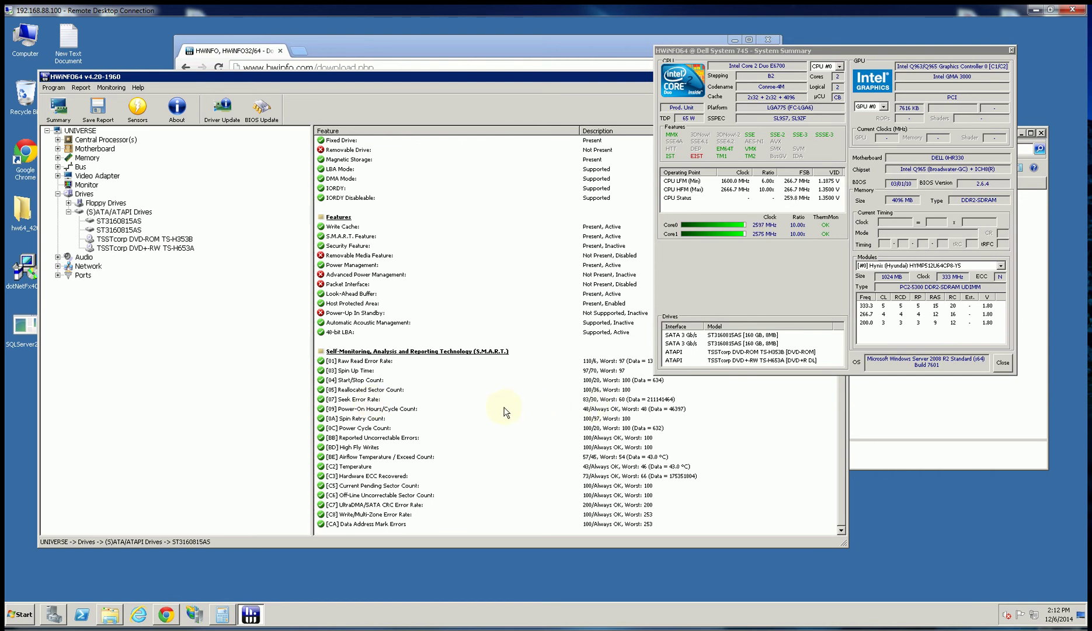
Step: Highlight the second drive's [09] Power-On Hours/Cycle Count row, reading 46397
{"action": "left_click", "coordinate": [376, 409]}
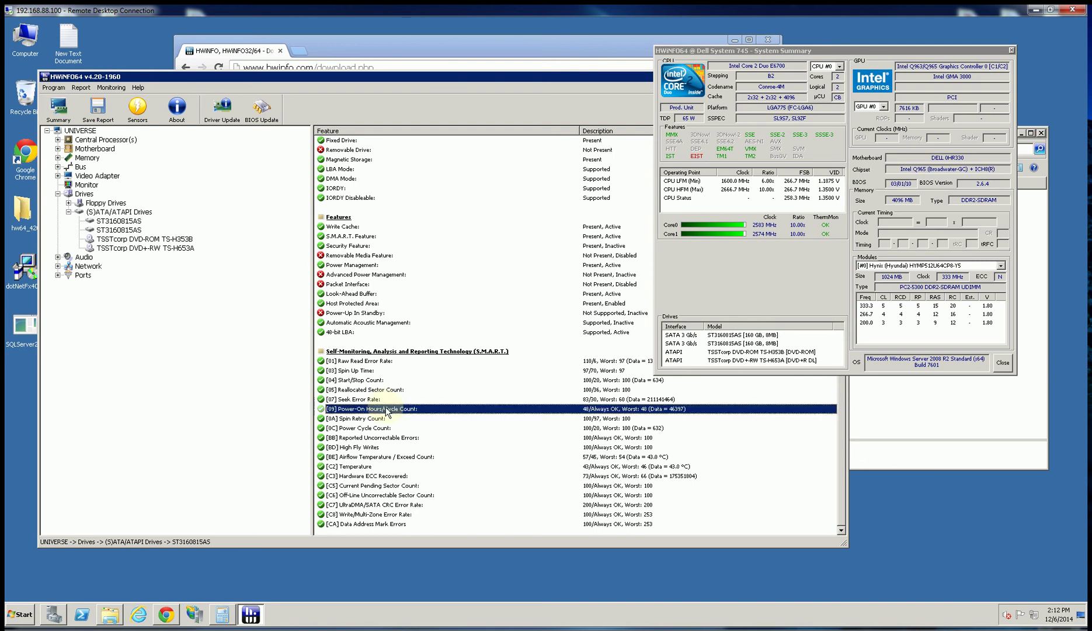